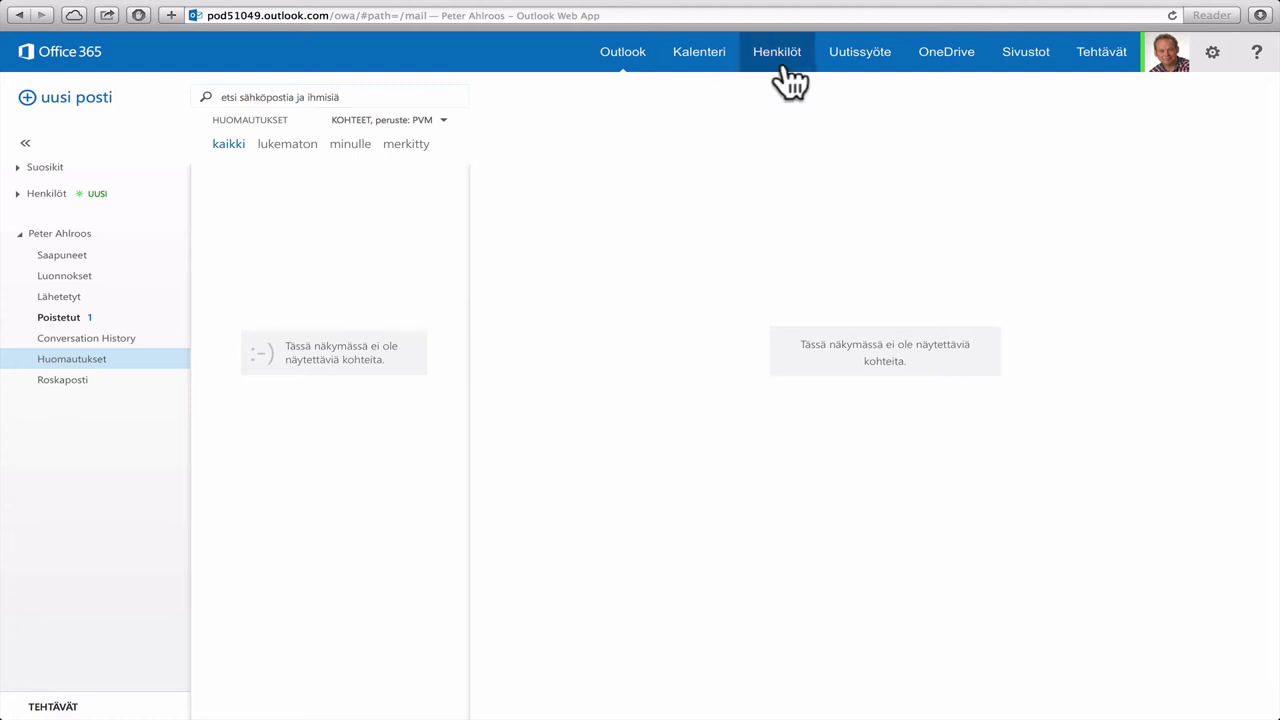
# Go to Sivustot and open the Vaasan koulu school site.
pyautogui.click(1030, 62)
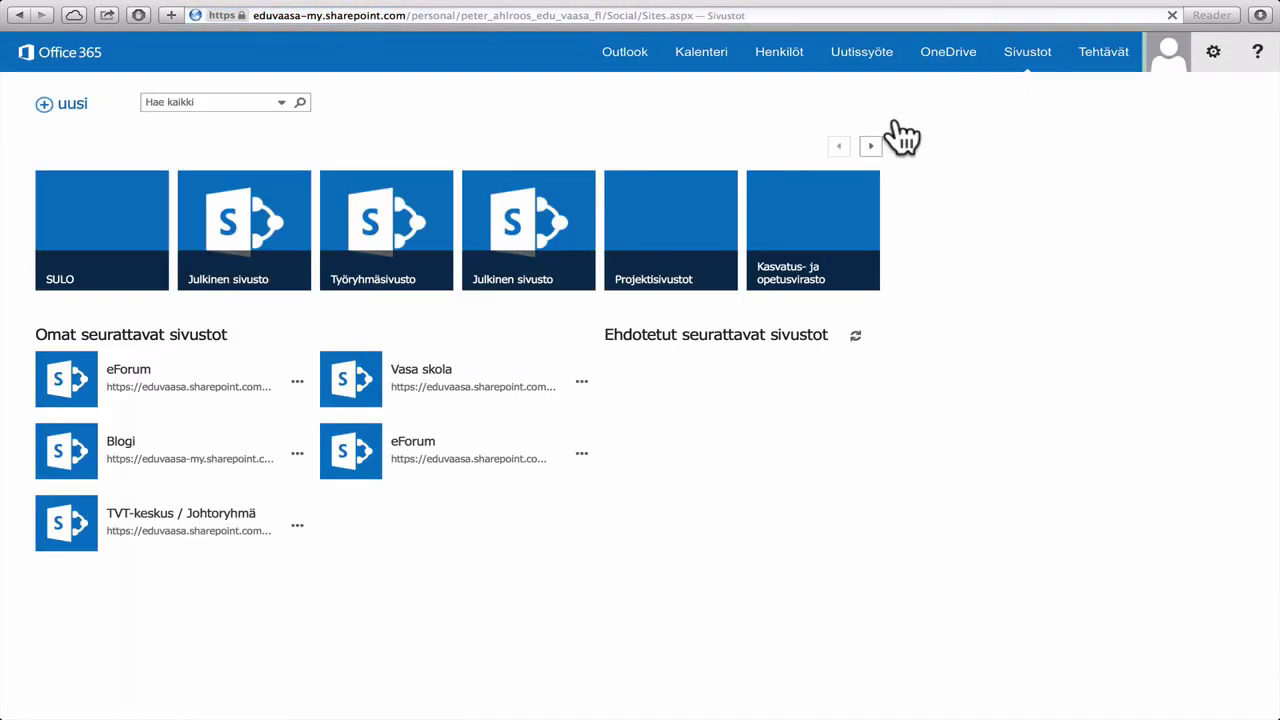
pyautogui.click(675, 408)
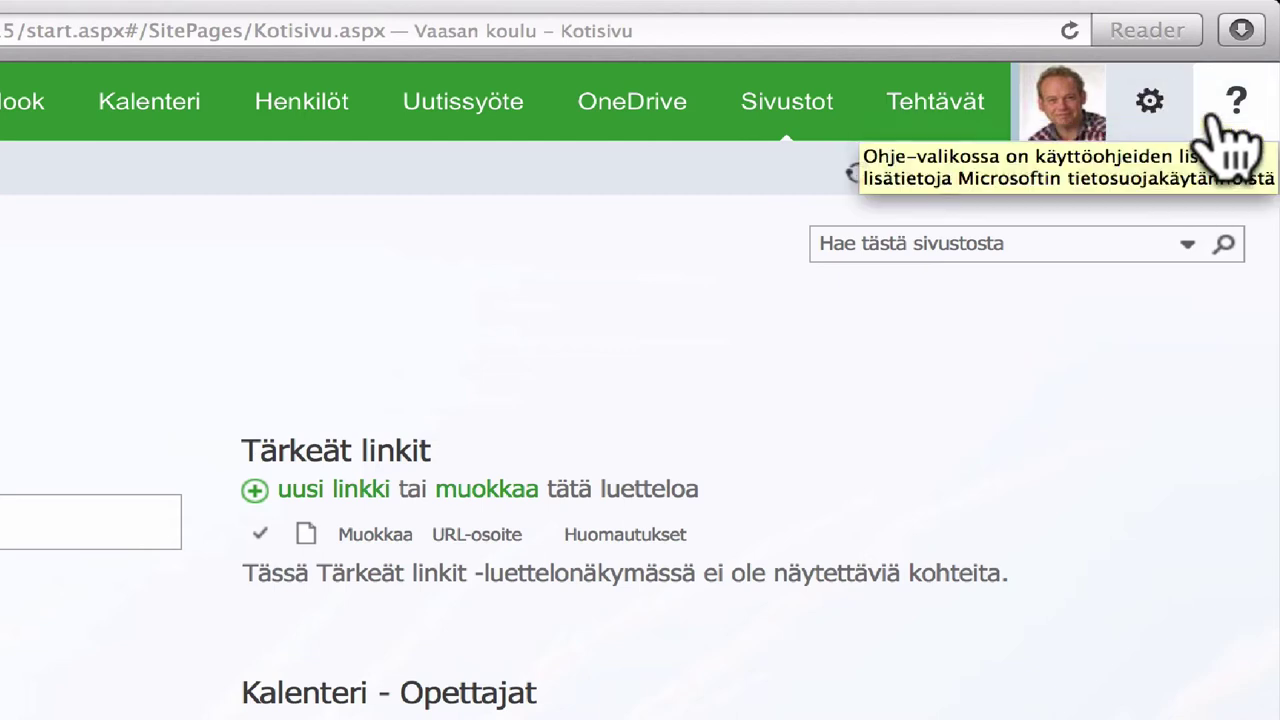
# Open Vaasan koulu's Sivuston sisältö page and start a new subsite.
pyautogui.click(1150, 100)
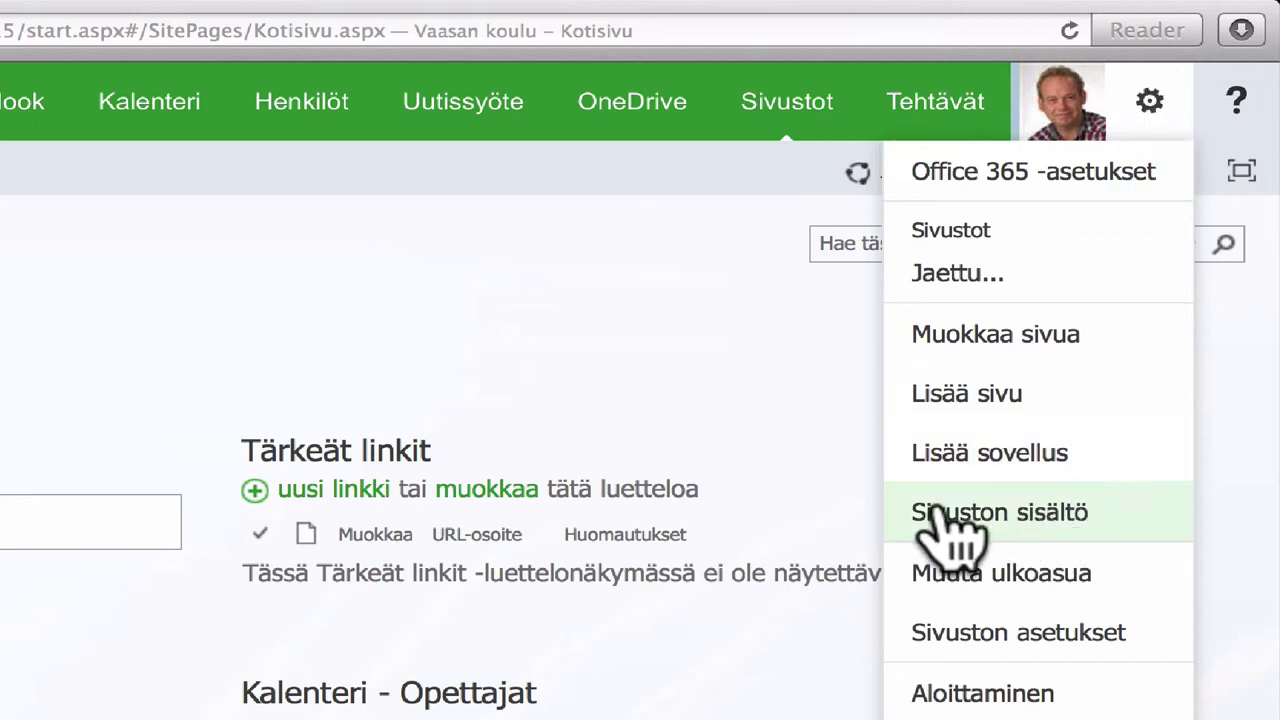
pyautogui.click(957, 512)
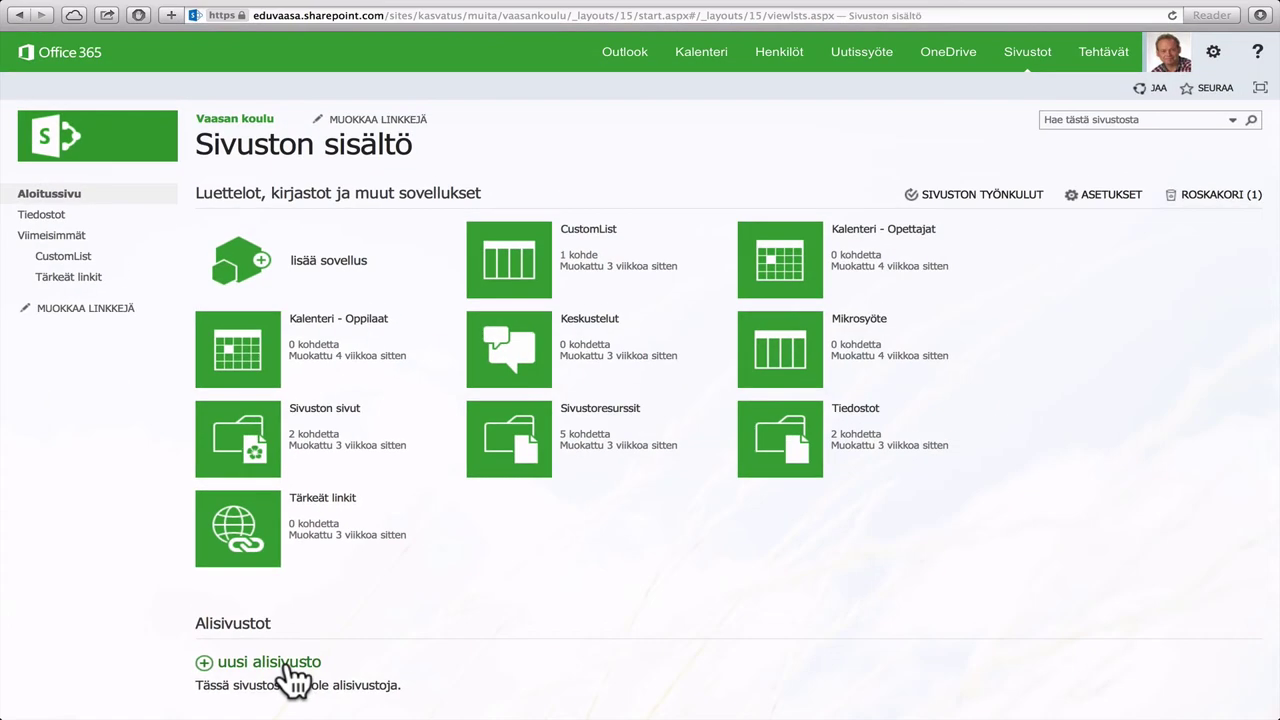
pyautogui.click(290, 668)
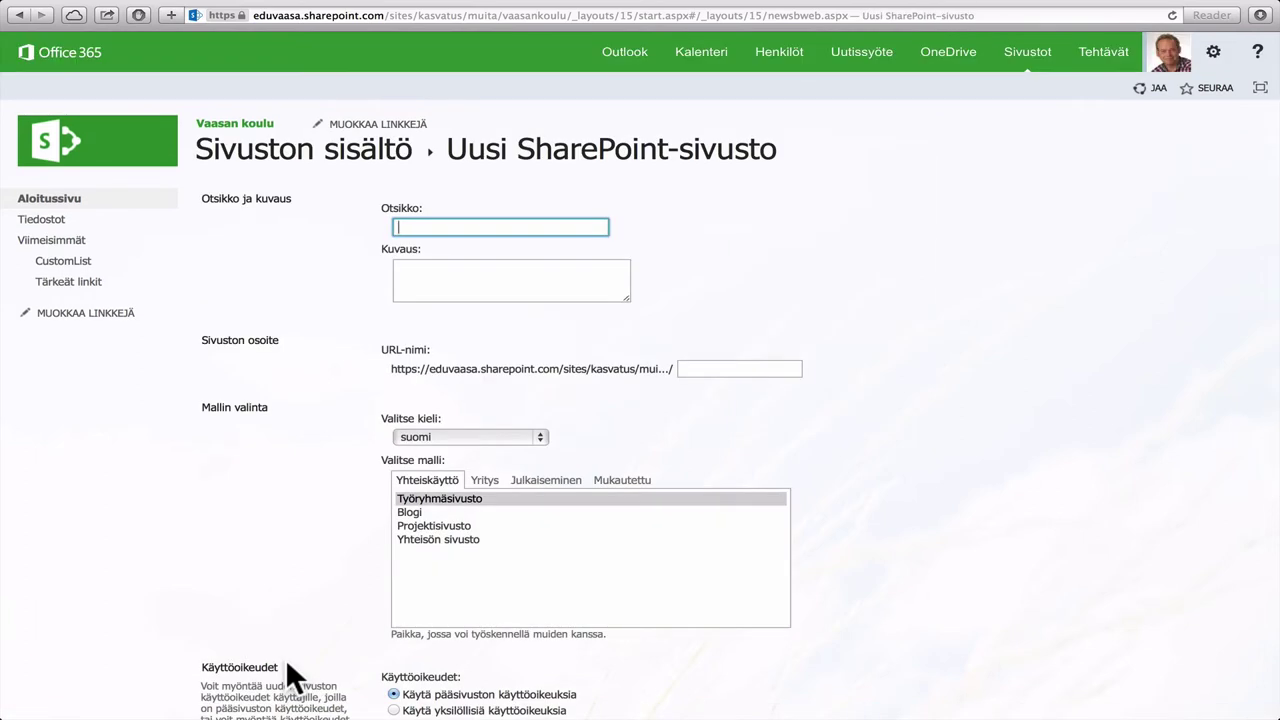
# Title the subsite 'Luokka -08a' with URL name 08a and the 2008-born a-class description.
pyautogui.write('Luokka -')
pyautogui.write('08')
pyautogui.write('a')
pyautogui.click(424, 268)
pyautogui.write('Tämä')
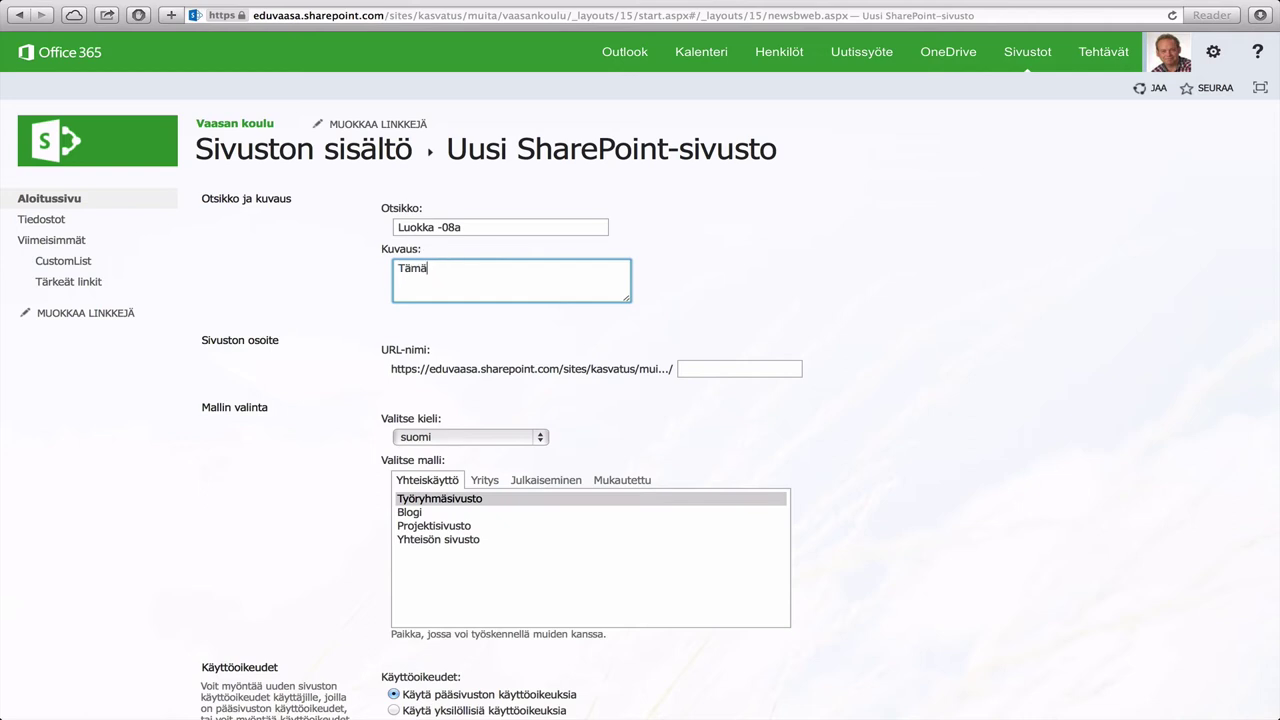
pyautogui.write(' on Vaasan koulun vuonna 2008 syntyneiden a-luokan luokkasivusto')
pyautogui.click(703, 366)
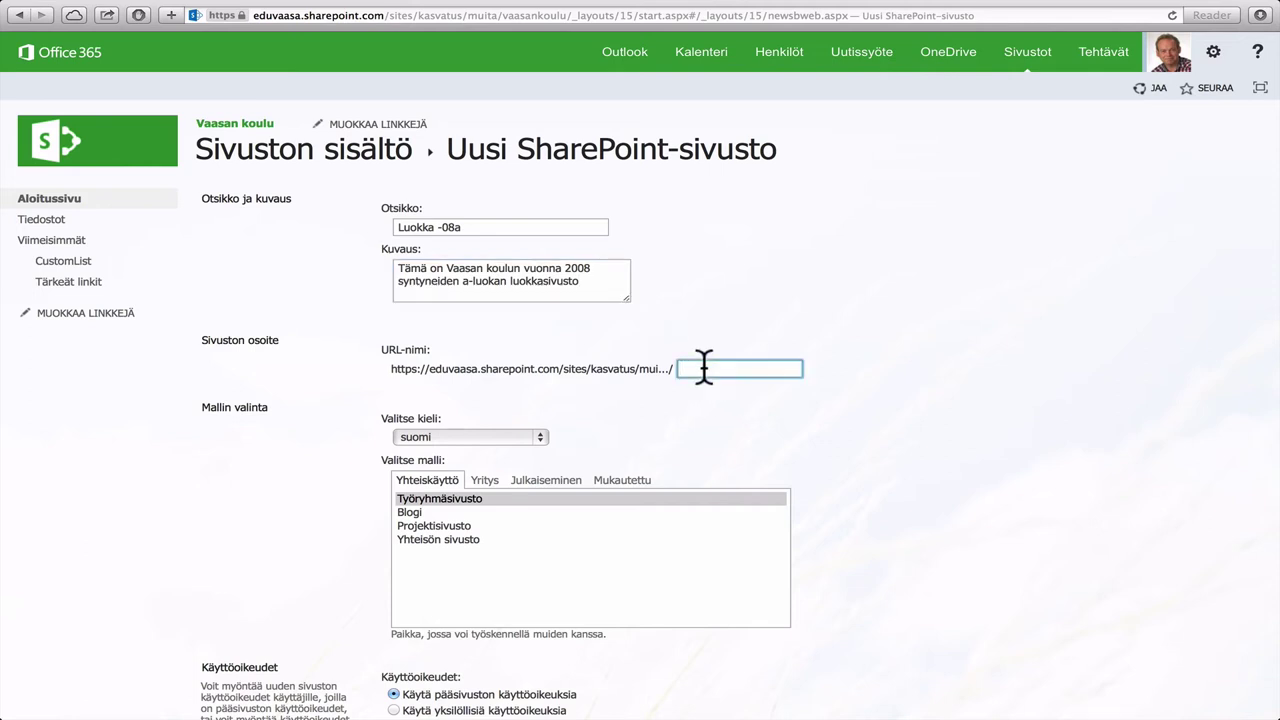
pyautogui.write('08a')
pyautogui.click(428, 480)
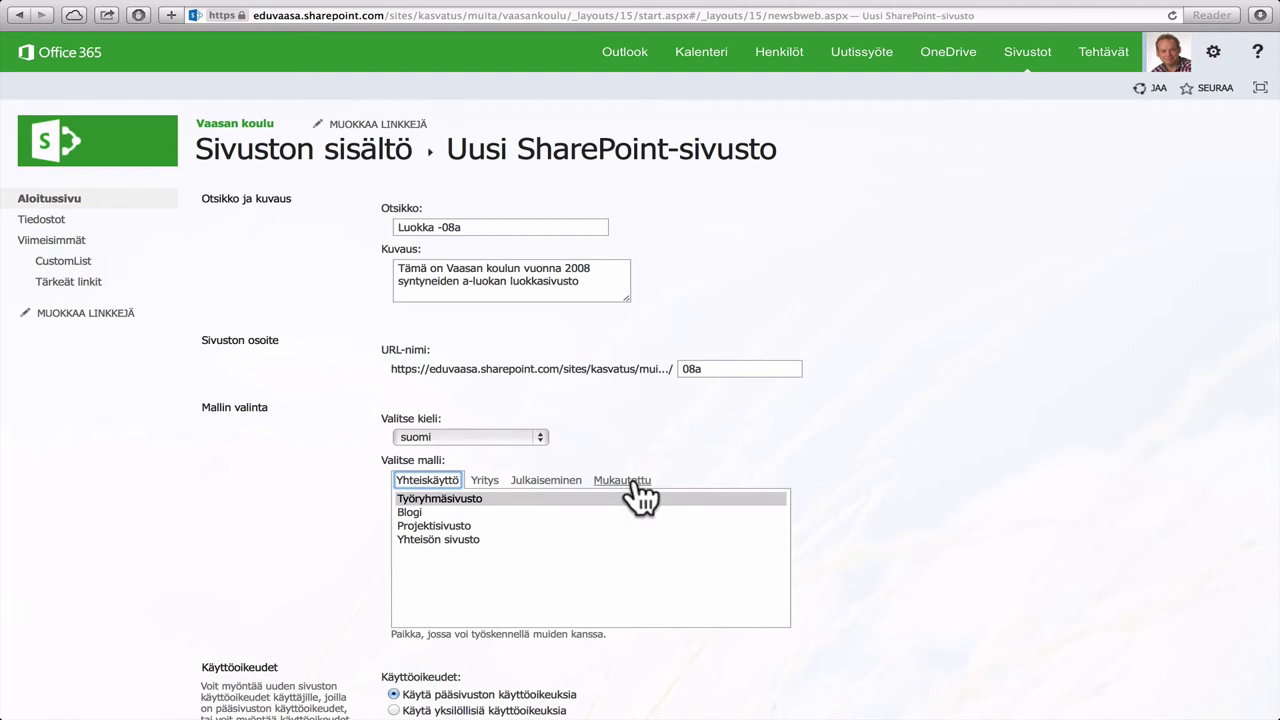
# Create the subsite from the custom 'Luokan sivun malli uusi' template with unique permissions.
pyautogui.click(662, 336)
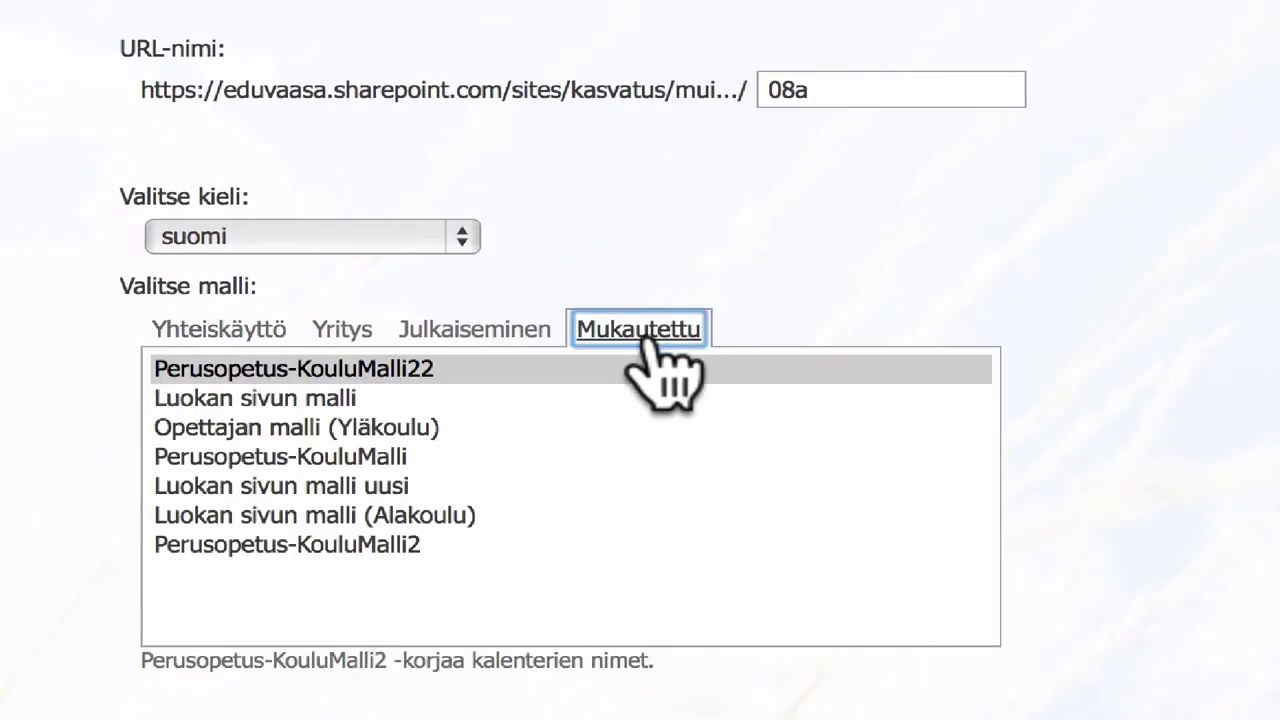
pyautogui.click(281, 488)
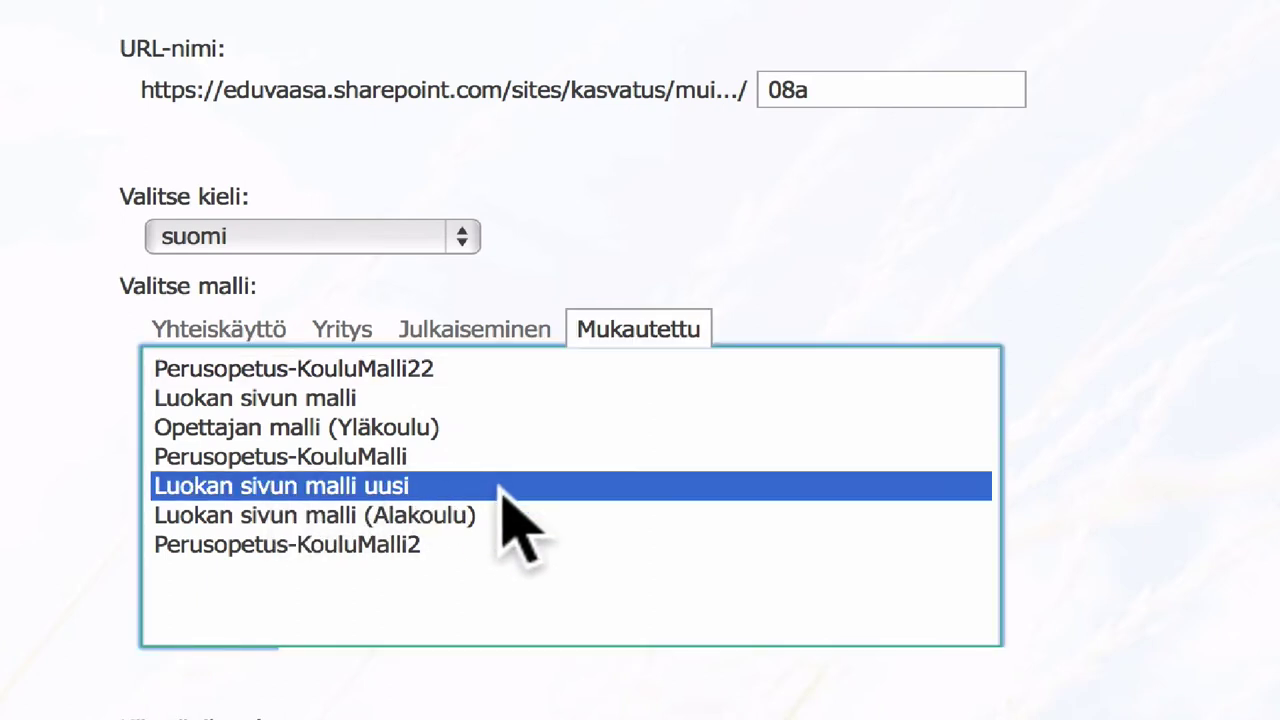
pyautogui.scroll(-3, 1260, 430)
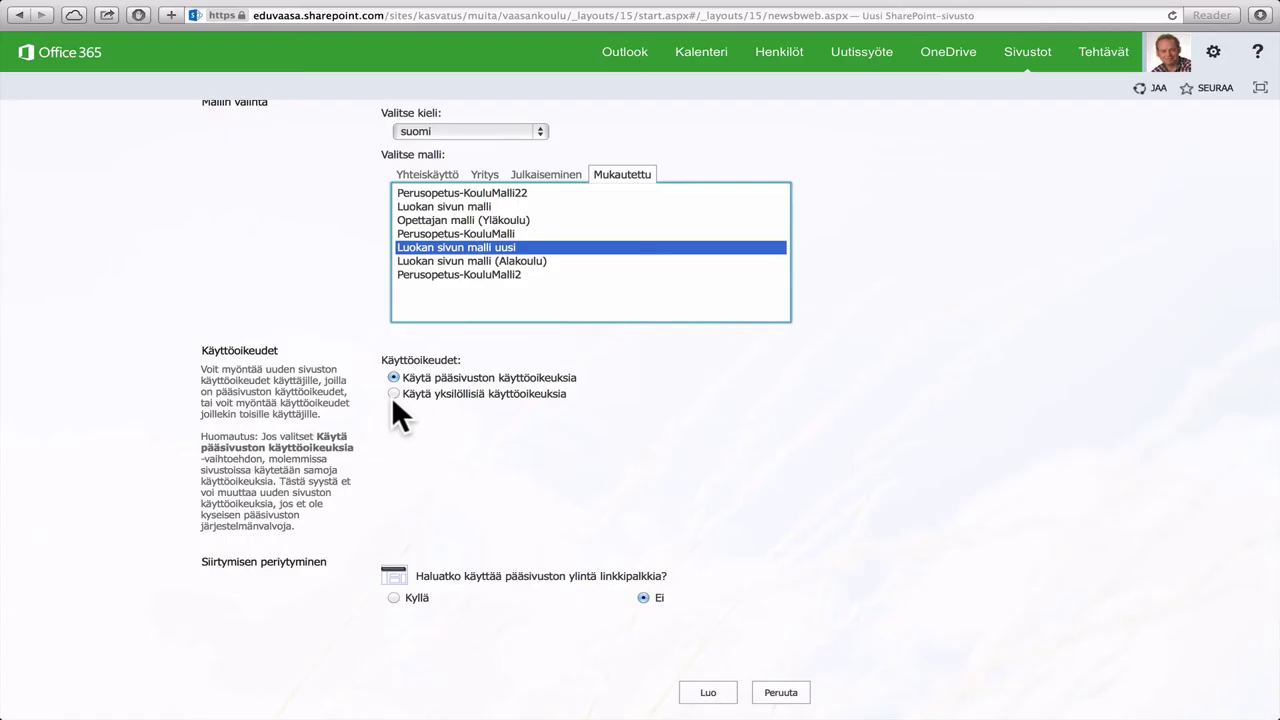
pyautogui.click(393, 394)
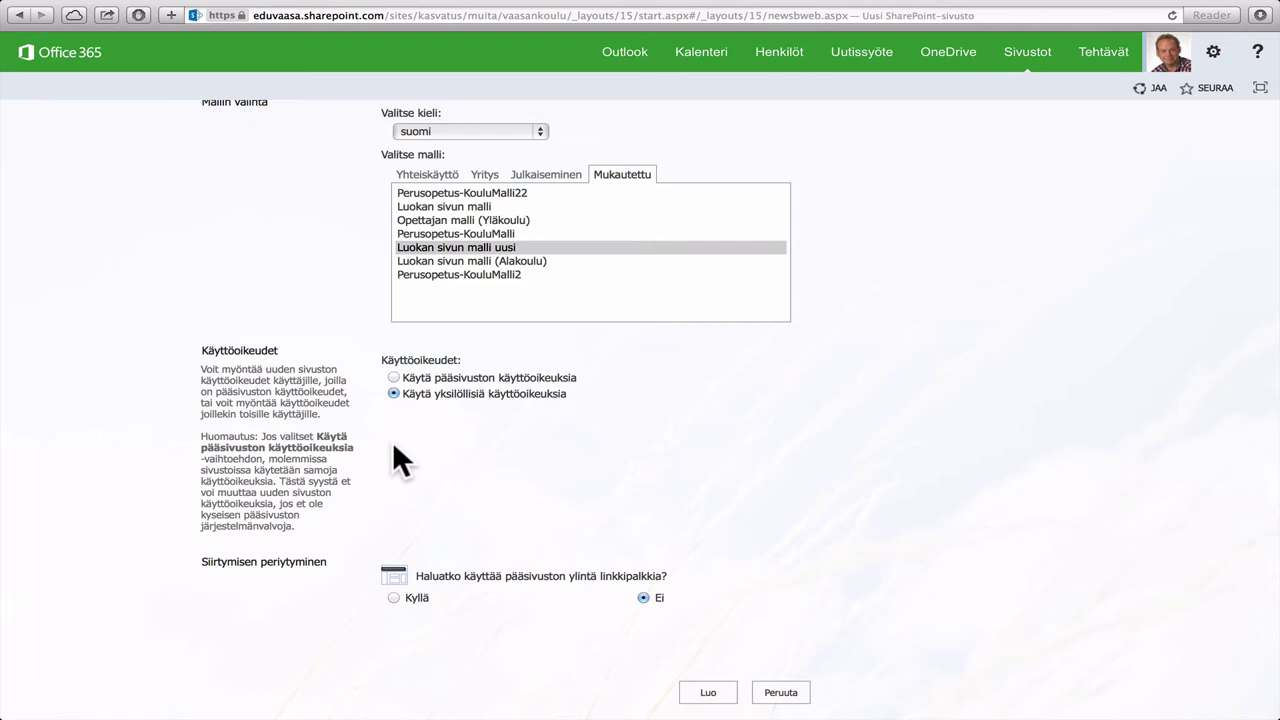
pyautogui.scroll(-1, 430, 480)
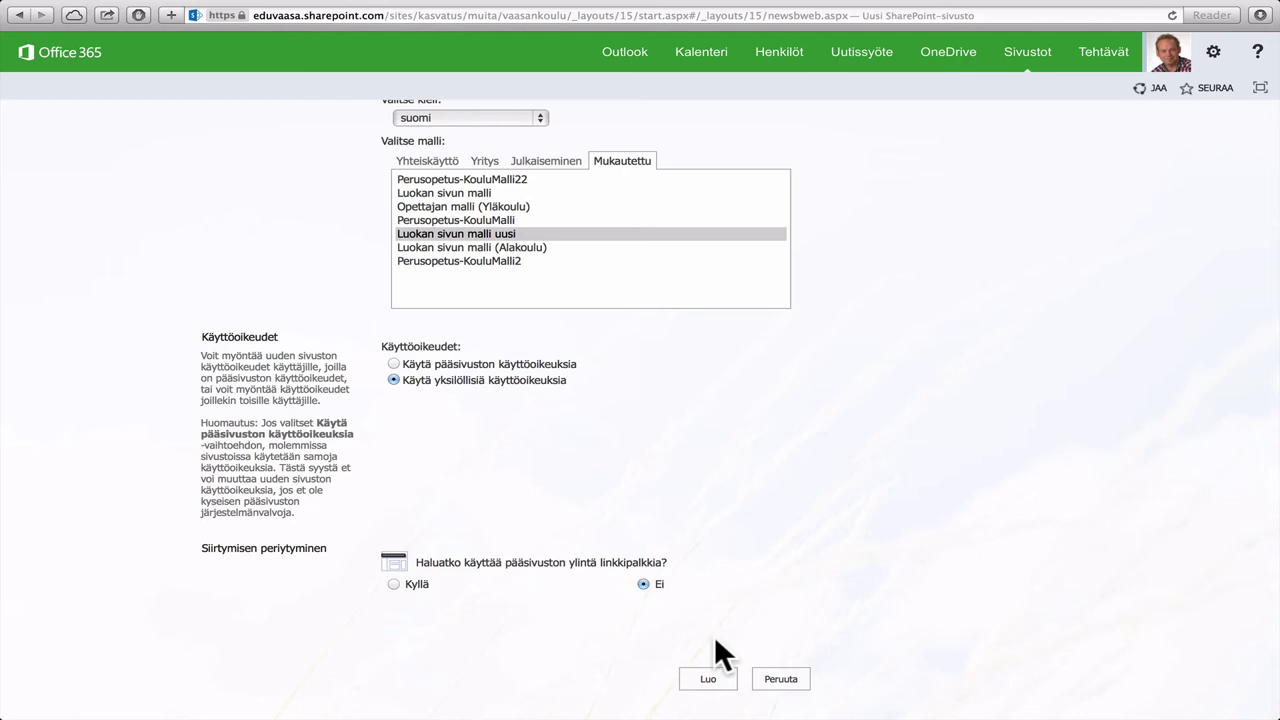
pyautogui.scroll(1, 712, 633)
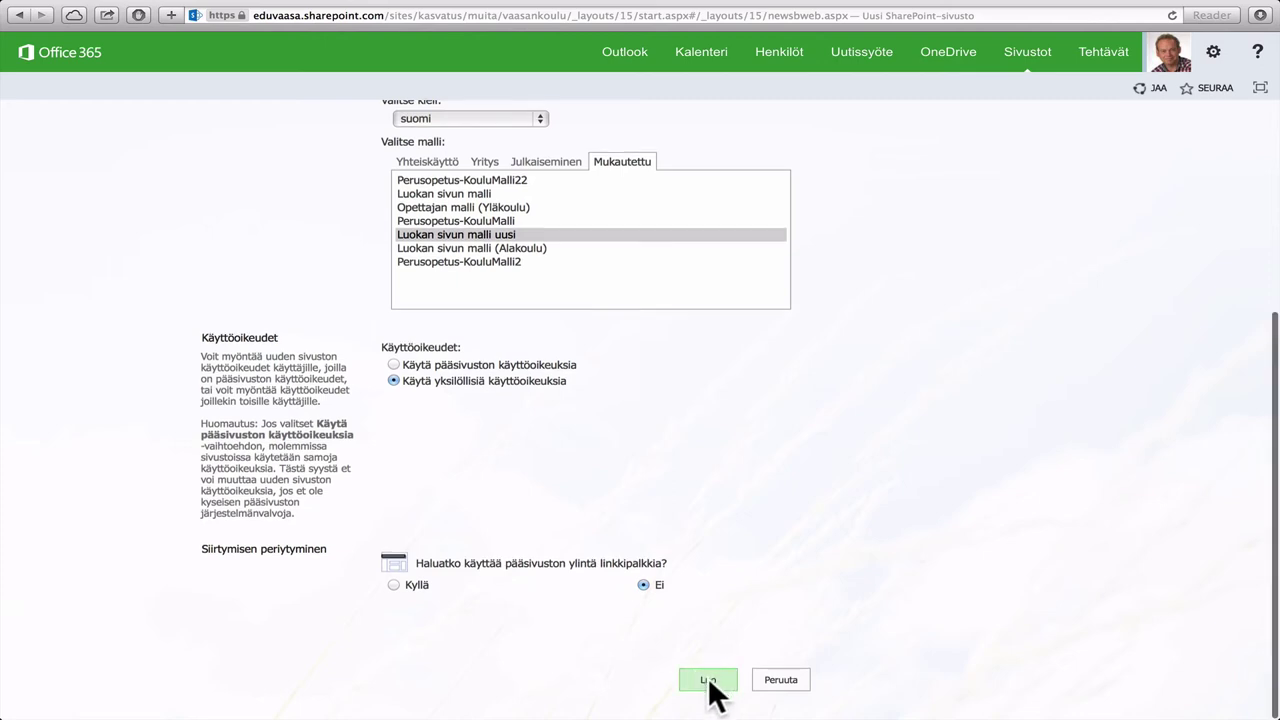
pyautogui.click(710, 680)
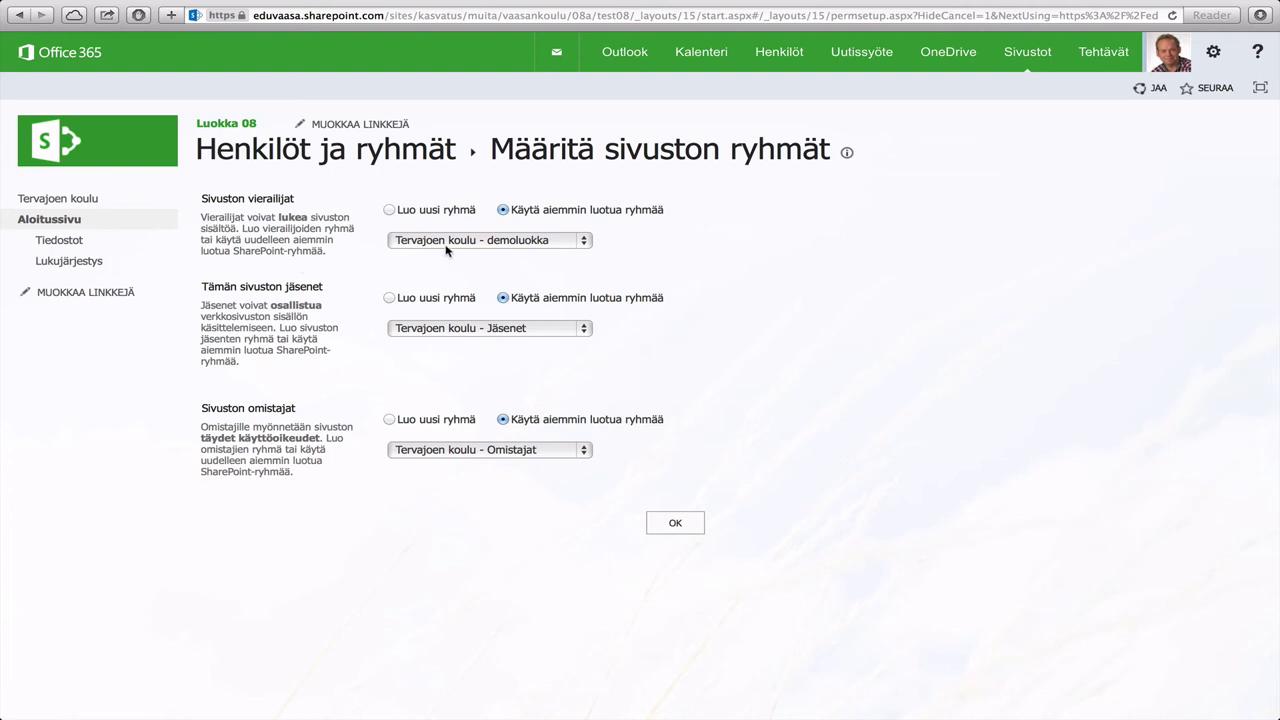
# Set visitors to a new group, Luokka 08 - Vierailijat, instead of an existing group.
pyautogui.click(447, 243)
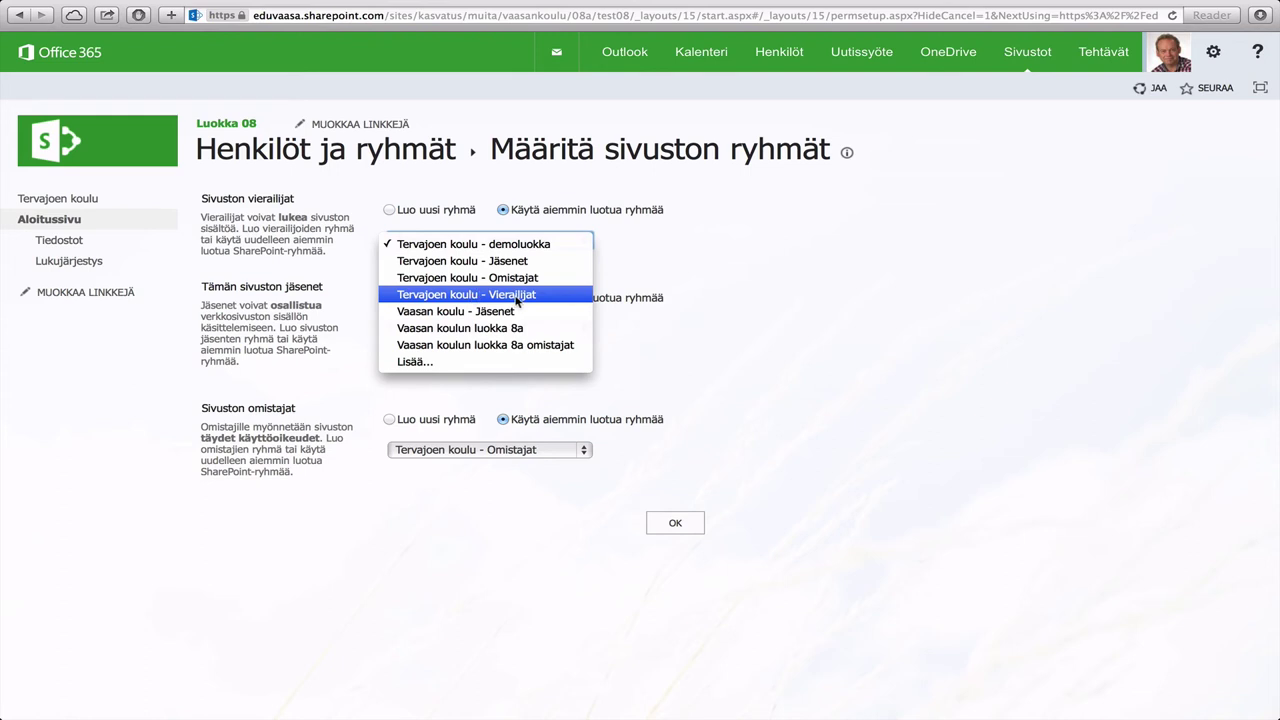
pyautogui.click(423, 360)
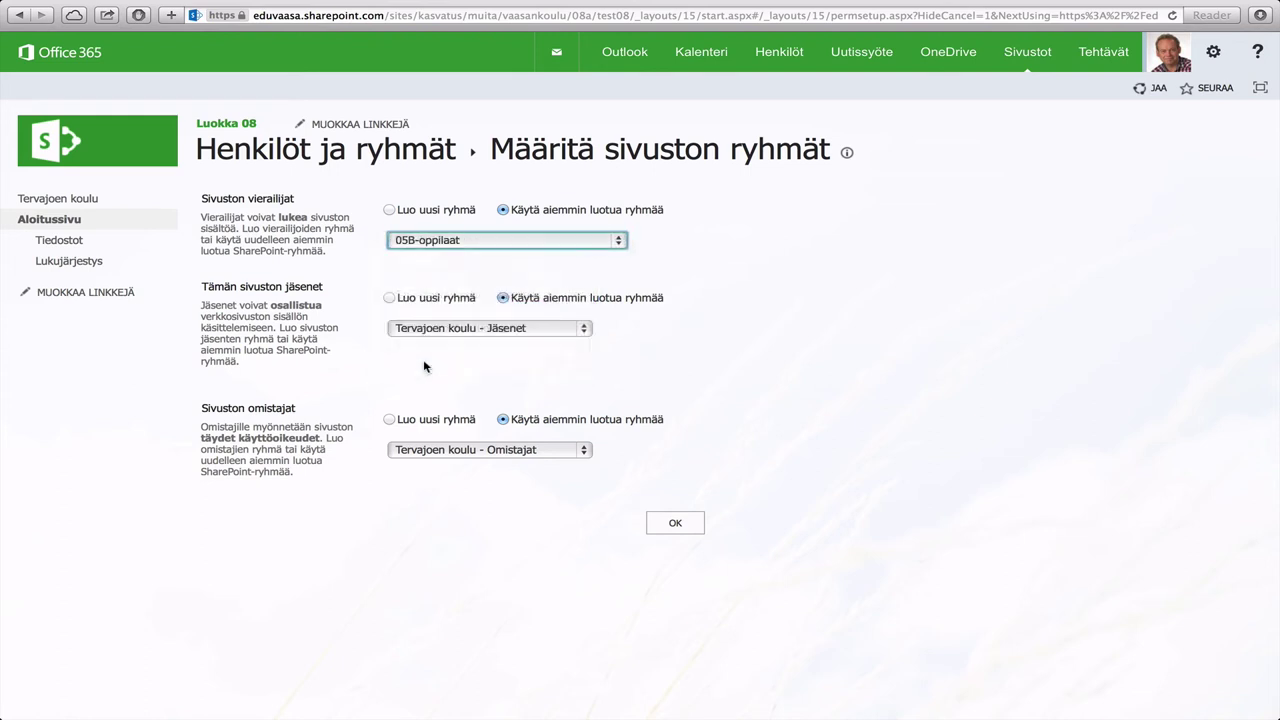
pyautogui.click(497, 240)
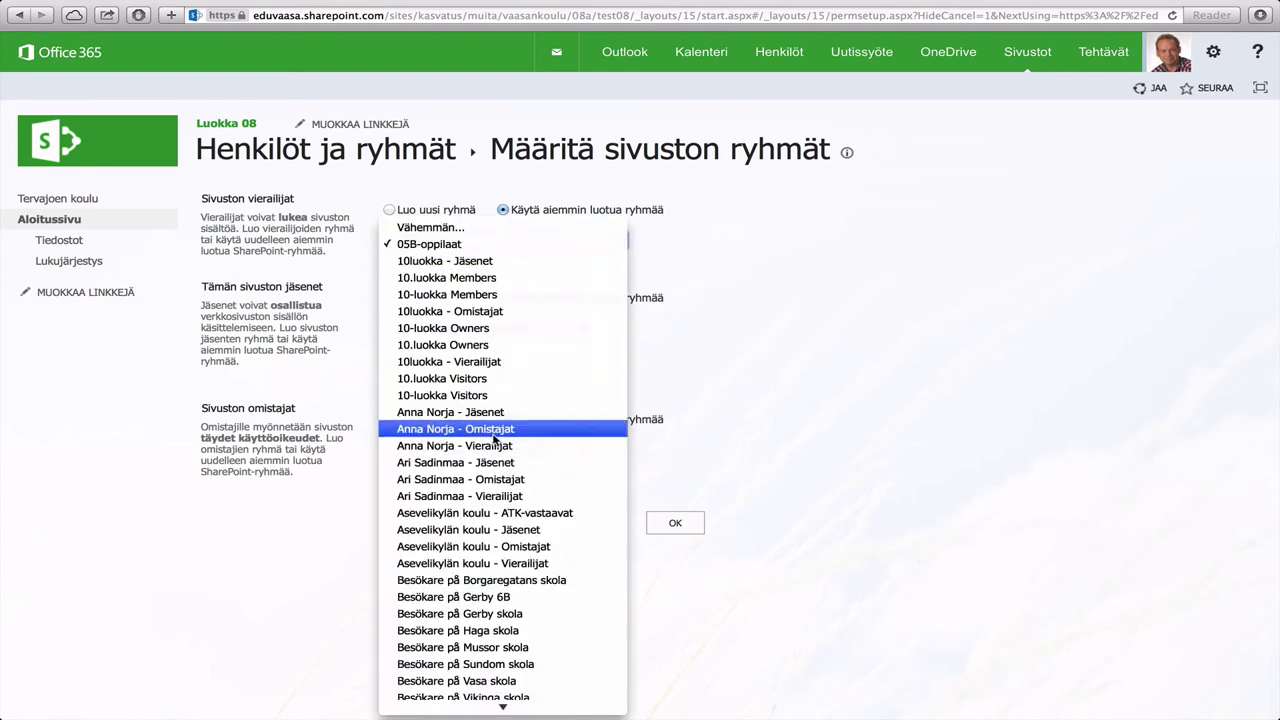
pyautogui.scroll(-10, 494, 440)
pyautogui.click(739, 371)
pyautogui.click(390, 210)
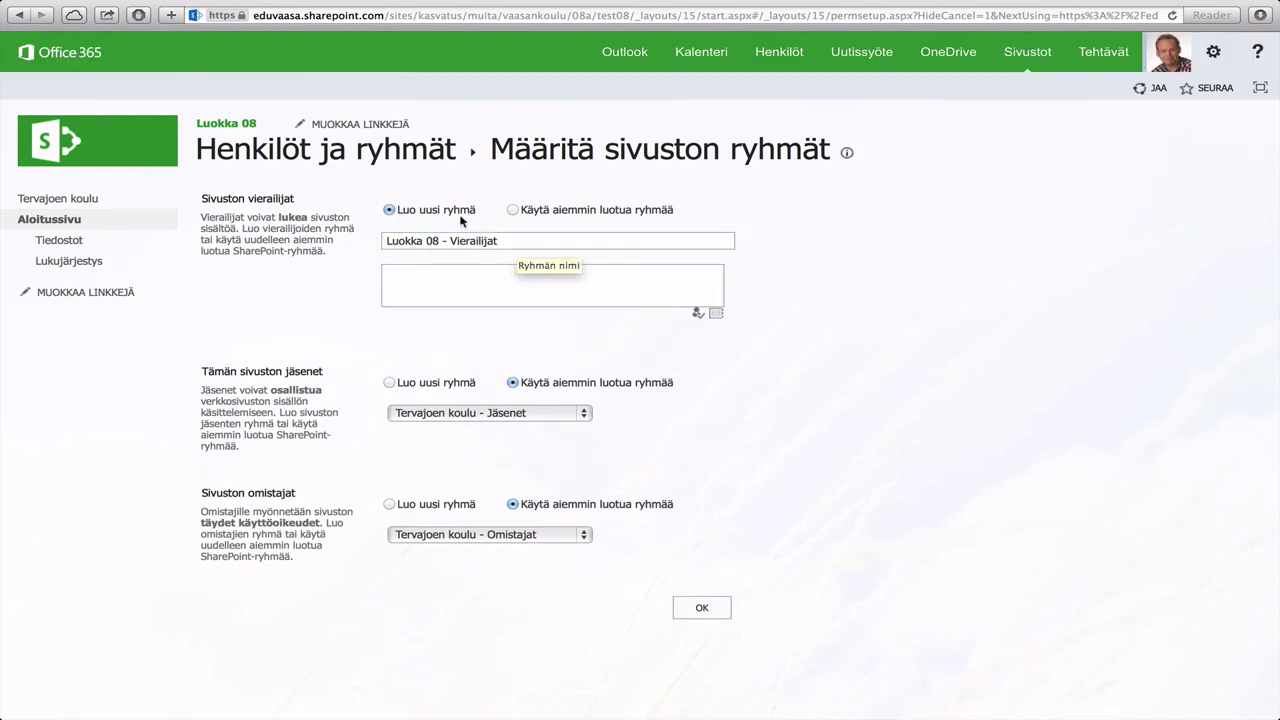
pyautogui.click(425, 272)
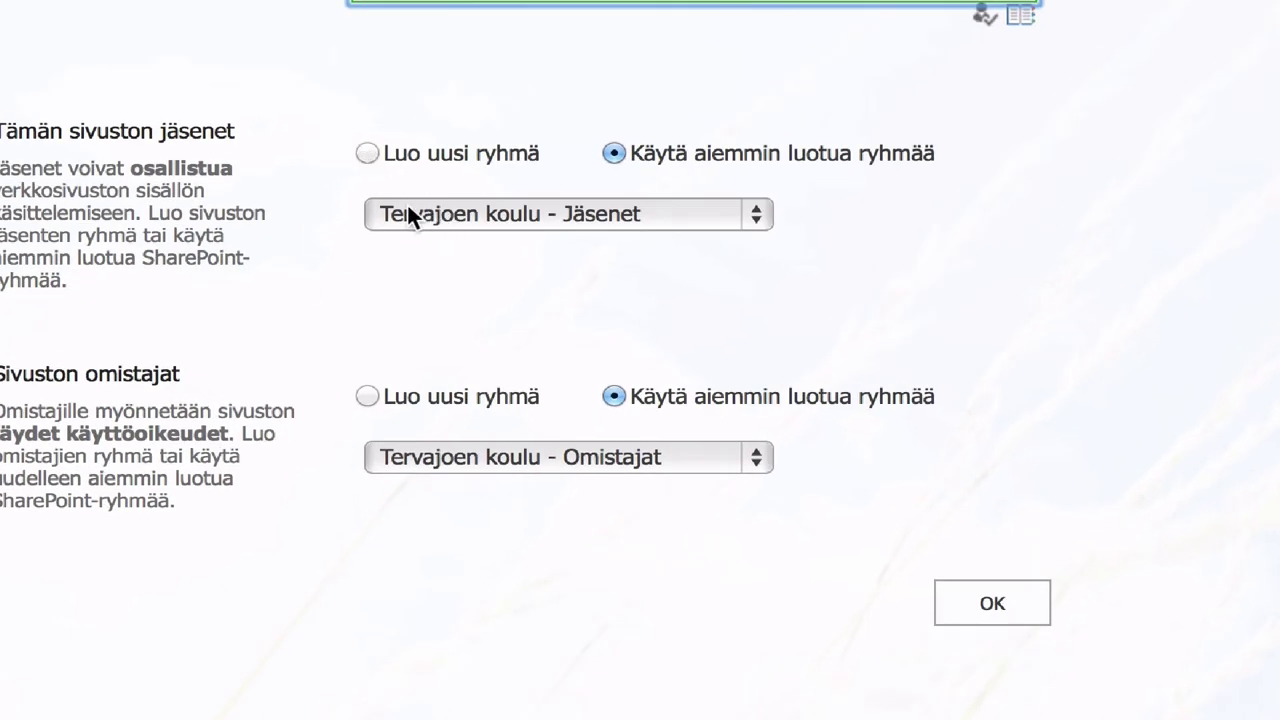
# Create new Luokka 08 - Jäsenet group with the Vaasan koulu teacher and instructor groups.
pyautogui.click(368, 154)
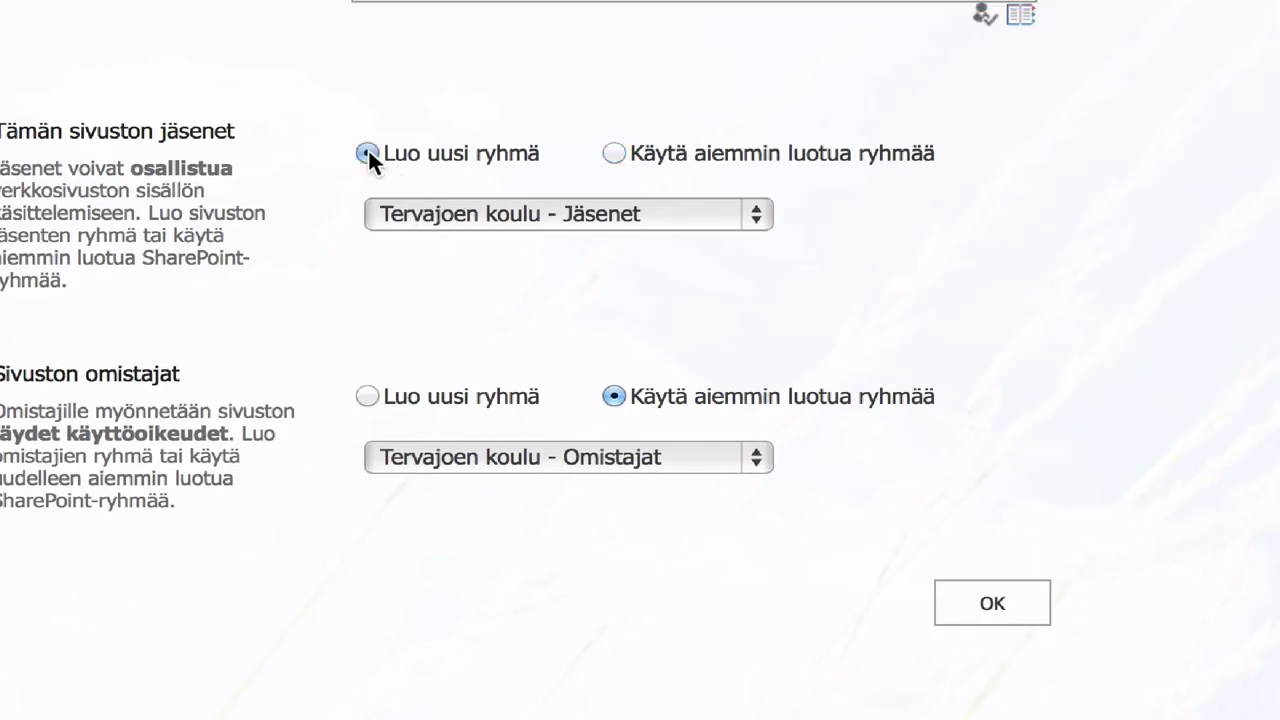
pyautogui.click(543, 214)
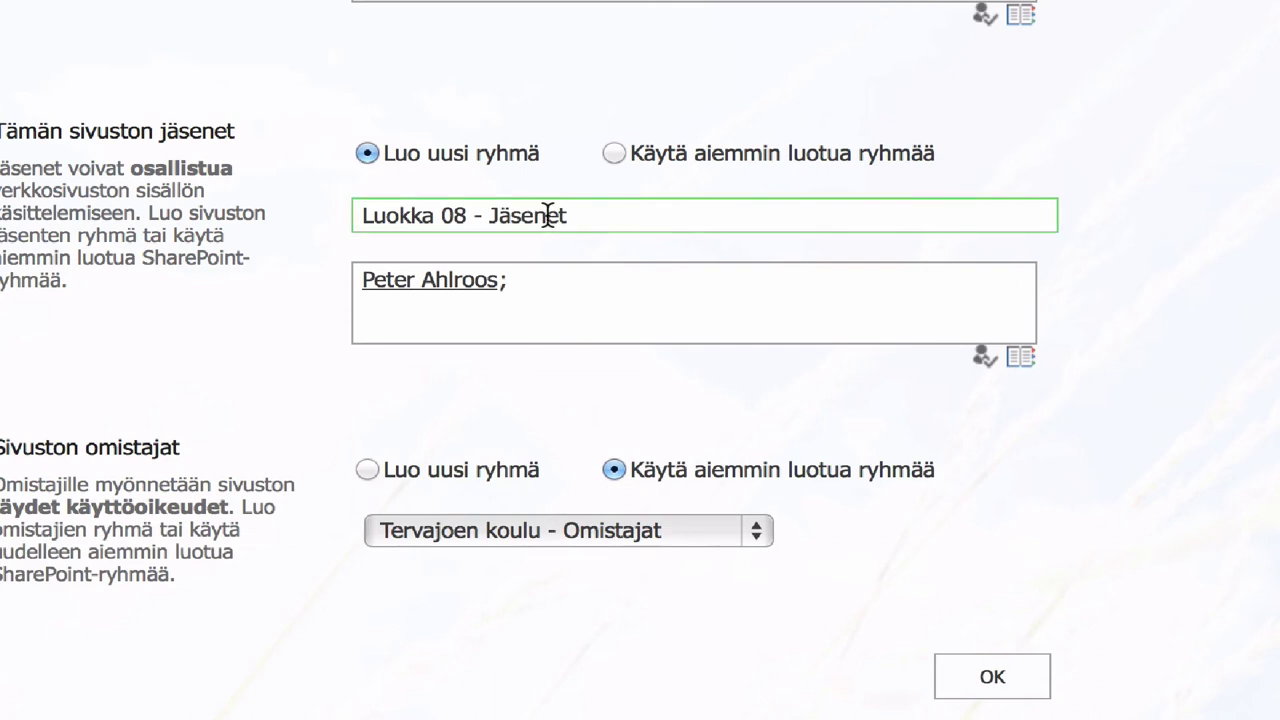
pyautogui.click(540, 300)
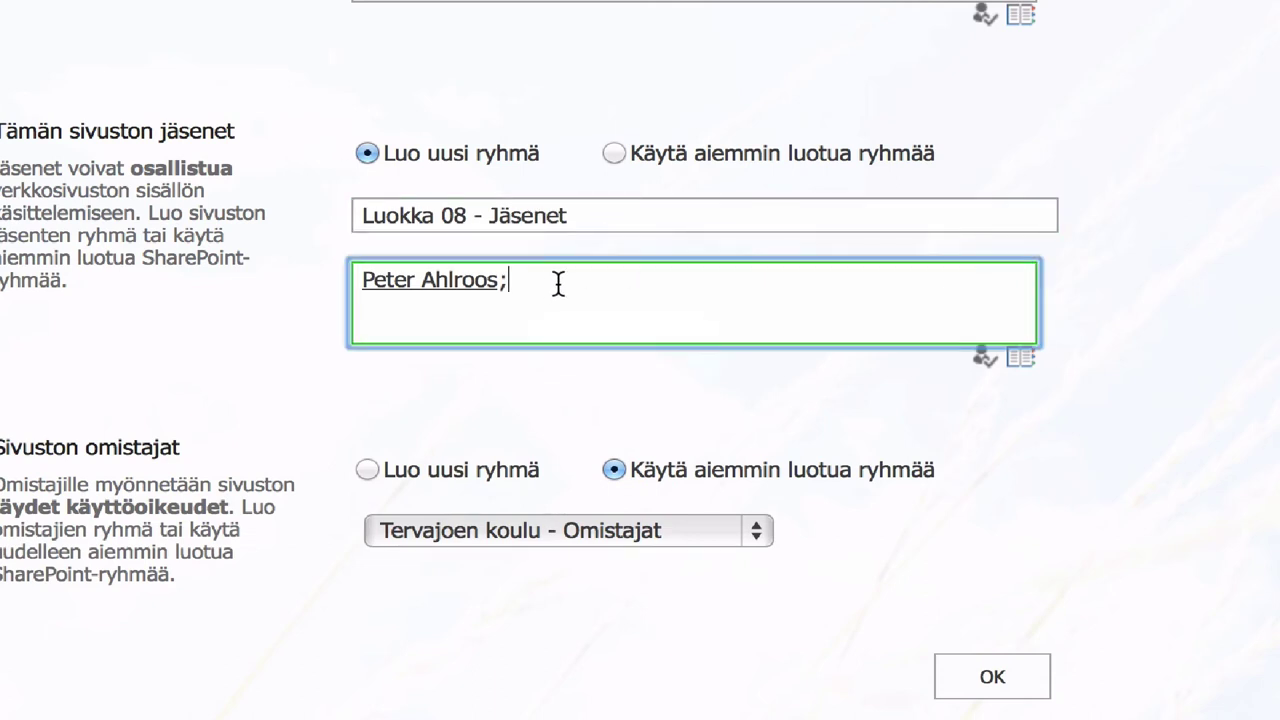
pyautogui.write('opetus.Vaasankou')
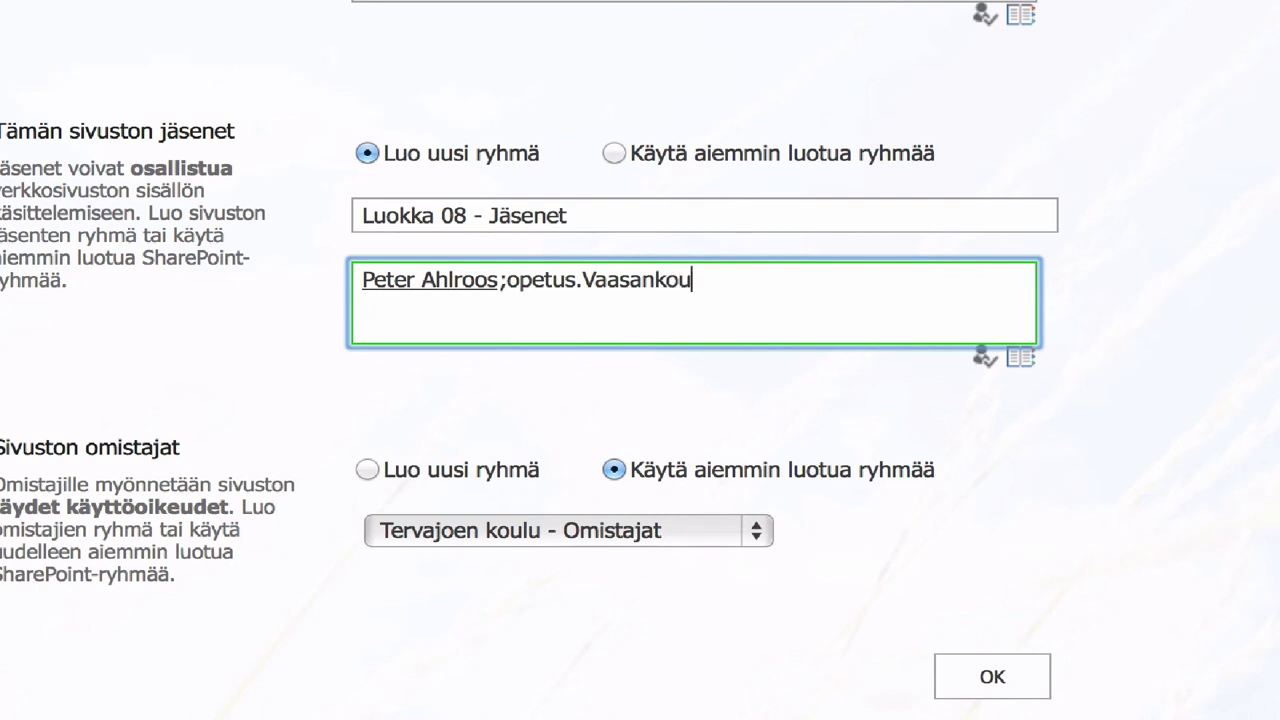
pyautogui.write('luOpettajat')
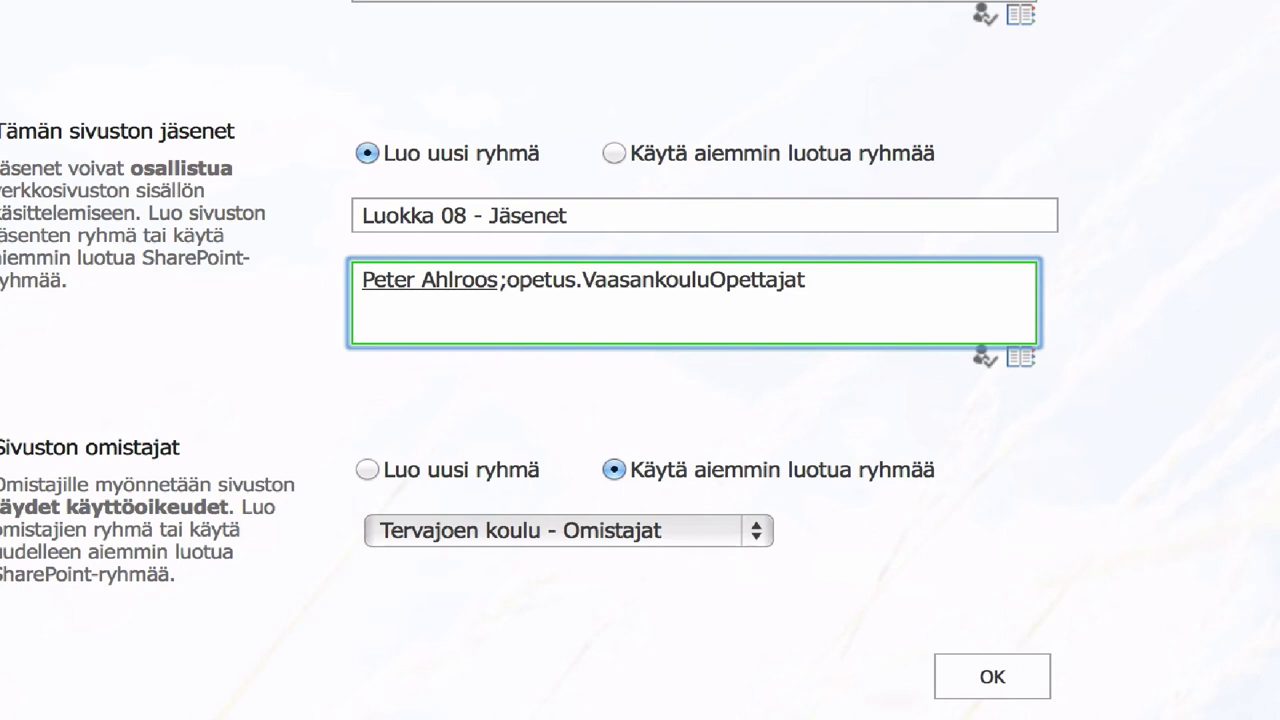
pyautogui.write(';opetus.Vaasa')
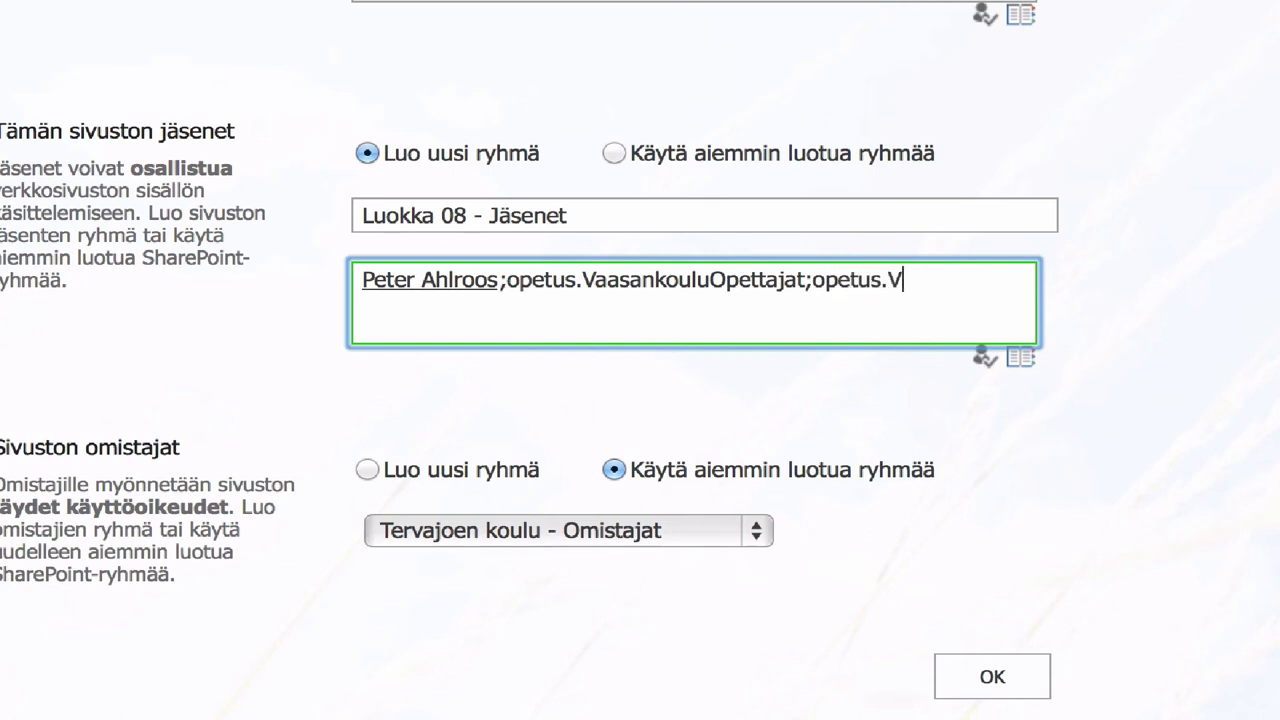
pyautogui.write('nkoulu')
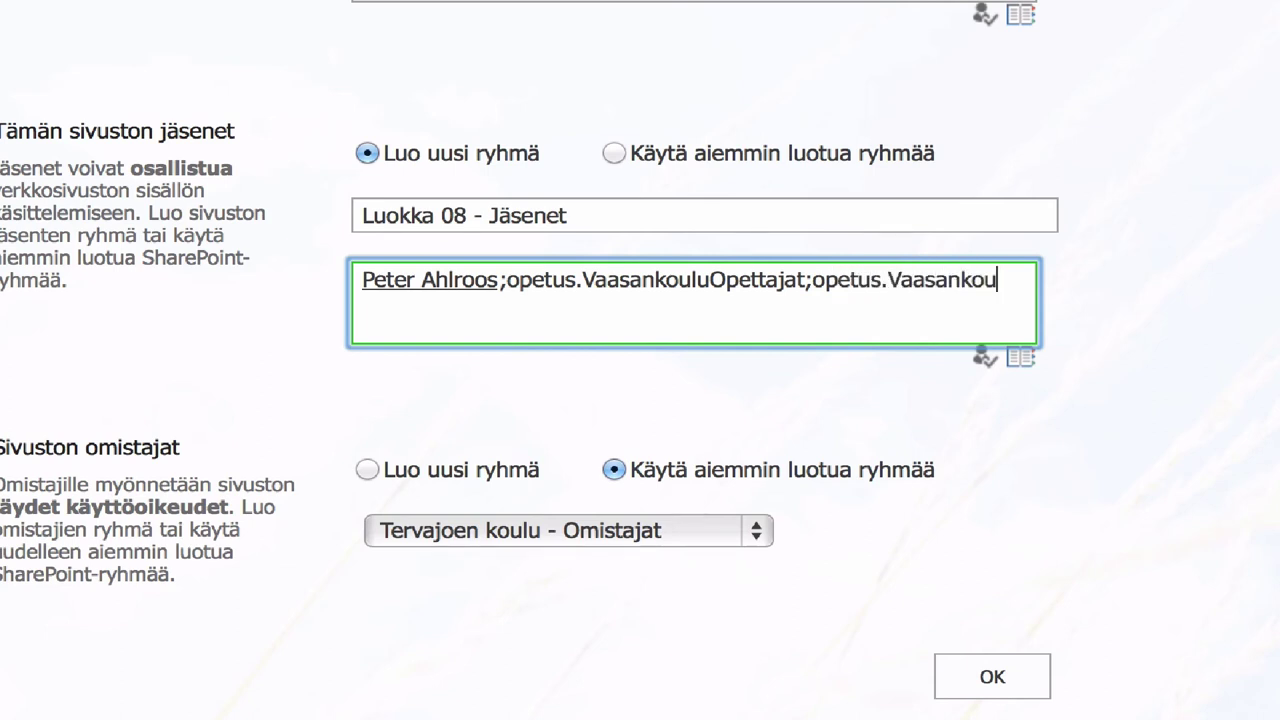
pyautogui.write('Ohjaajat;')
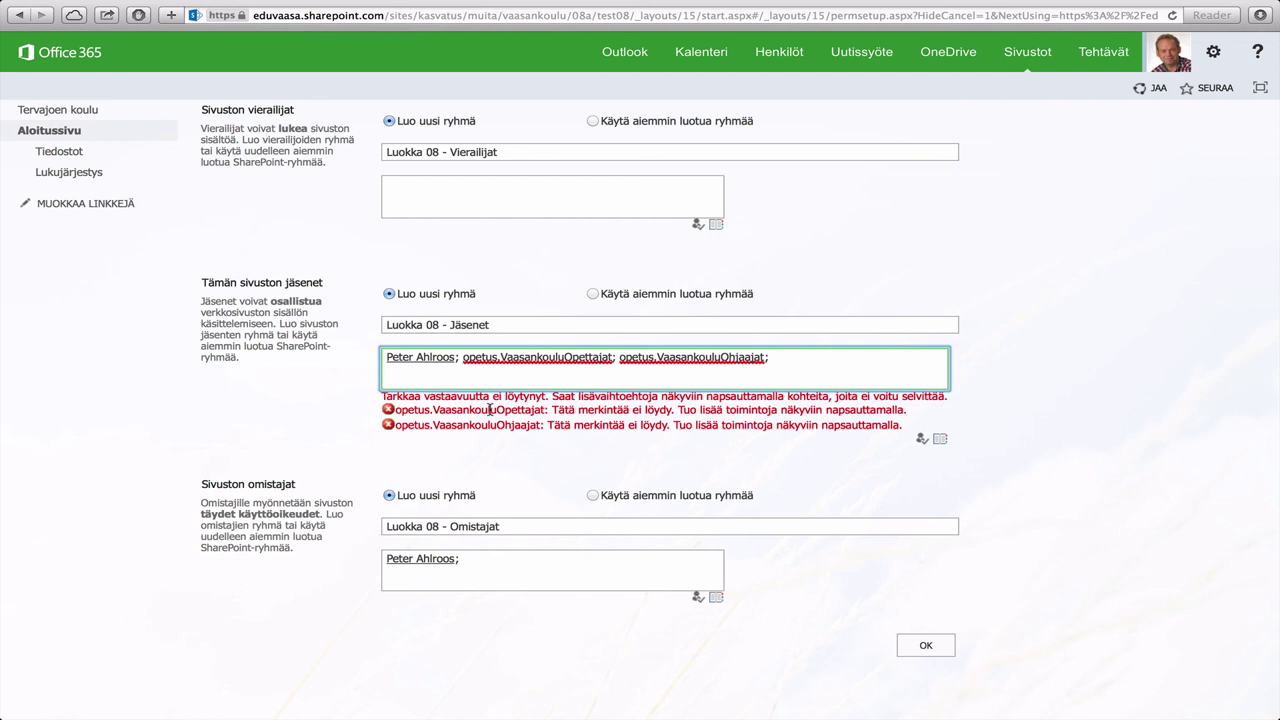
# Add a colleague as second owner of Luokka 08 - Omistajat and resolve the names.
pyautogui.click(476, 557)
pyautogui.click(476, 557)
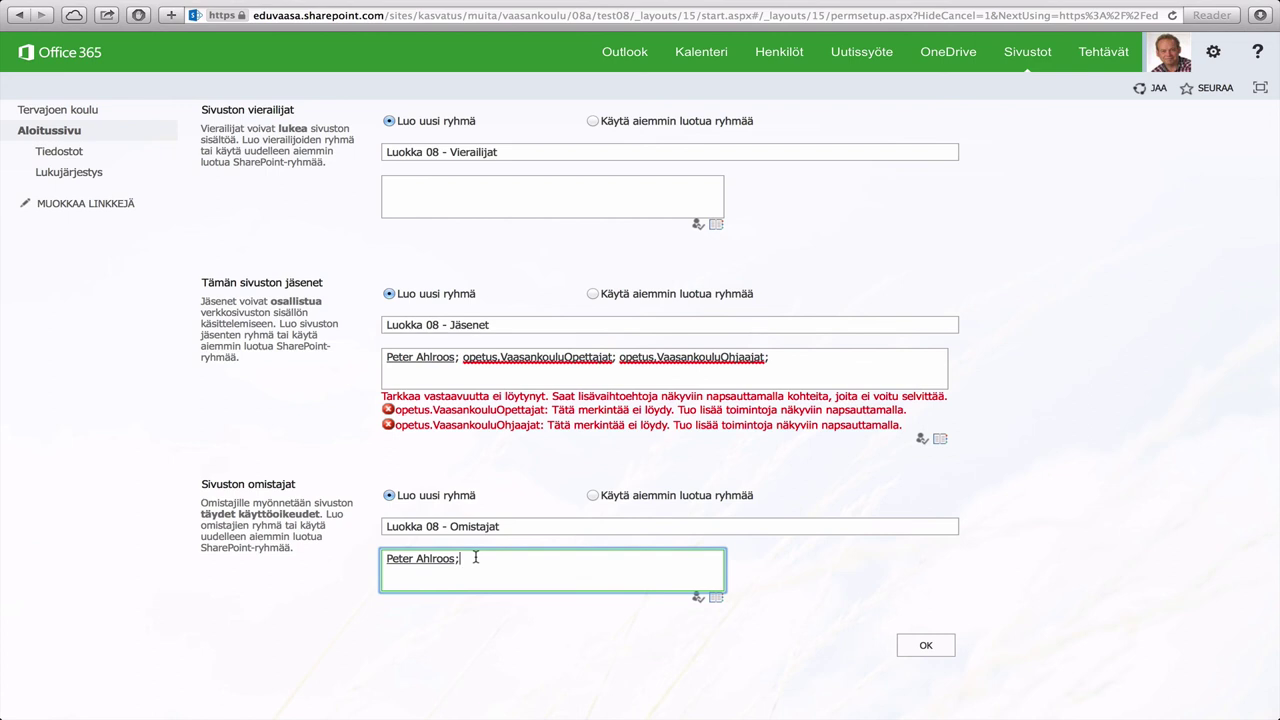
pyautogui.write('teemu lehtoo')
pyautogui.press('BackSpace')
pyautogui.write('nen')
pyautogui.click(697, 599)
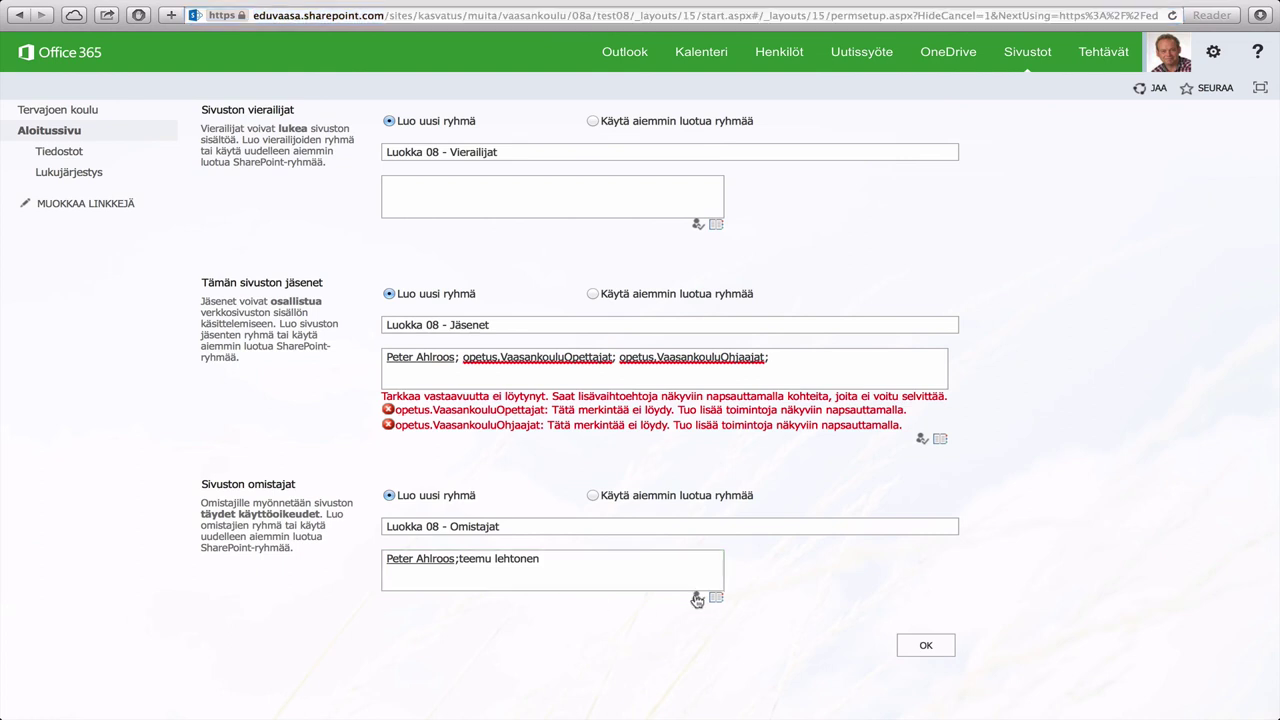
pyautogui.click(625, 567)
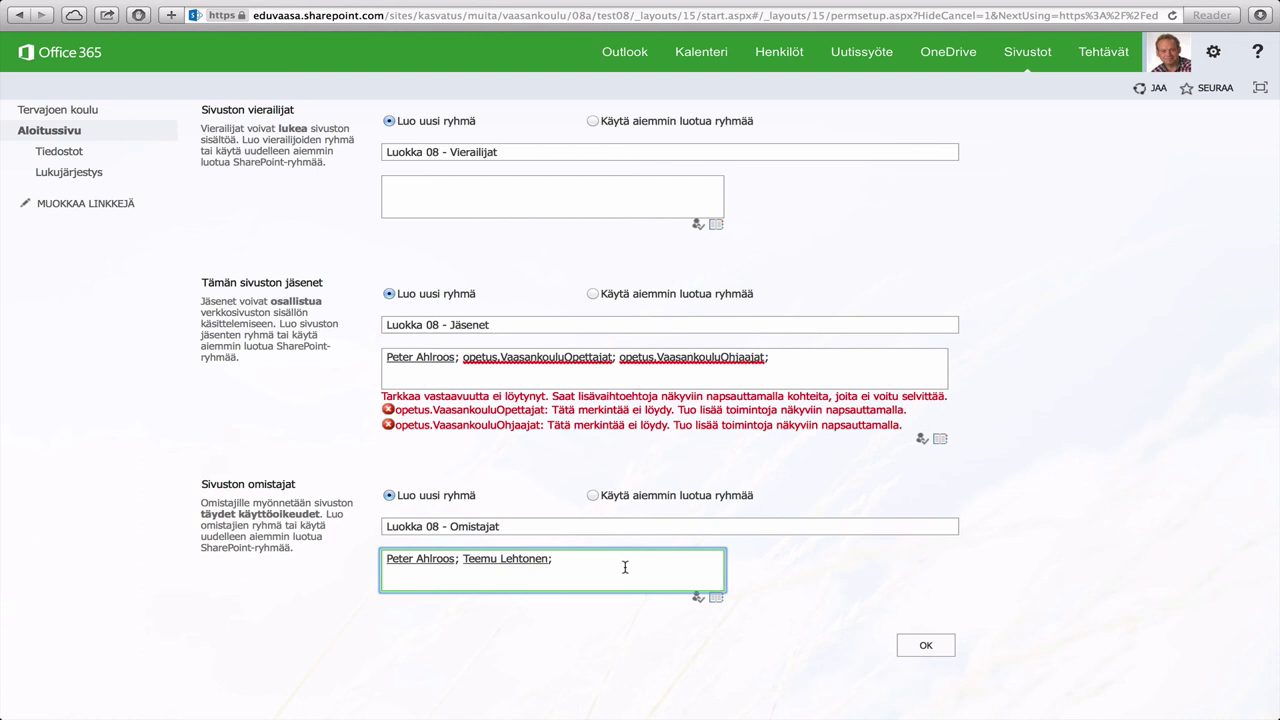
# Confirm the group setup with OK to open the Luokka -08a home page.
pyautogui.click(928, 646)
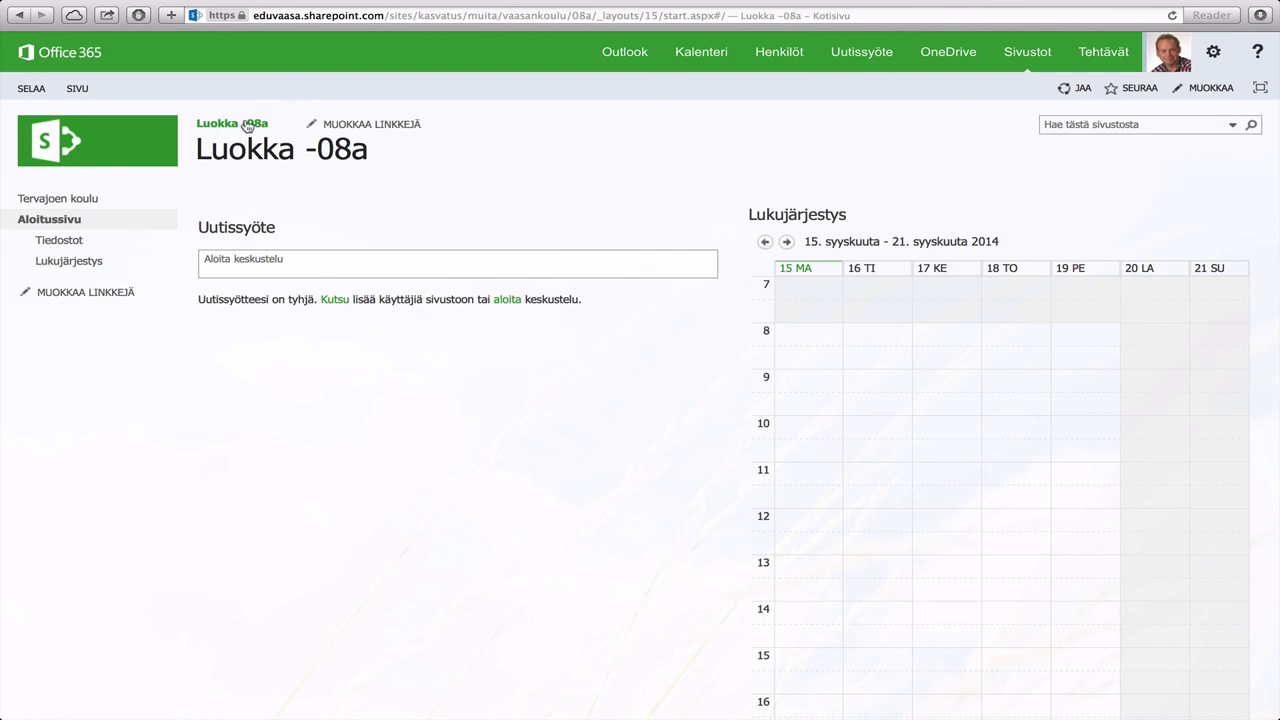
pyautogui.moveTo(247, 126)
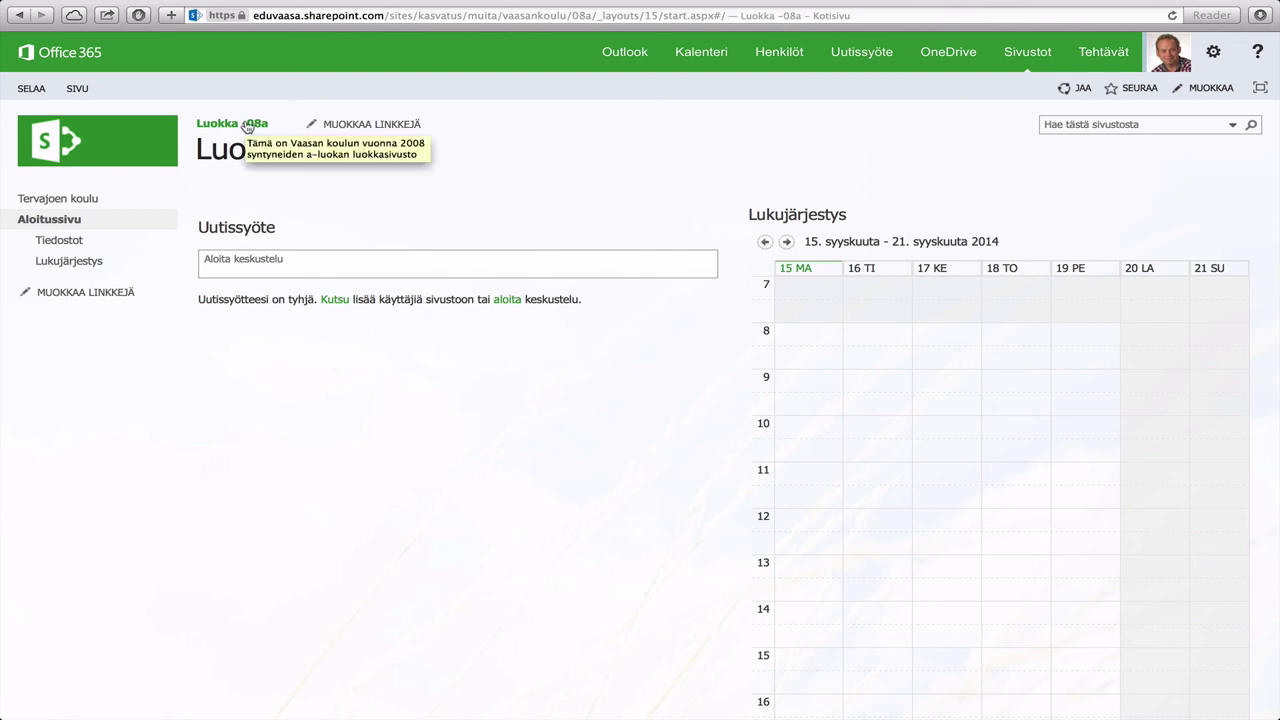